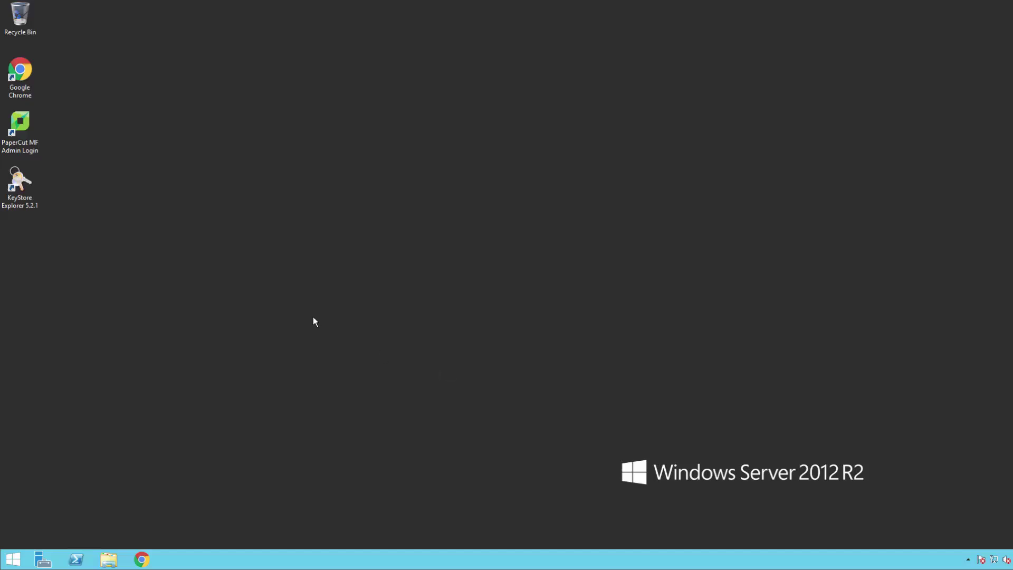
Launch KeyStore Explorer and create a new JKS keystore (Untitled-1)
double_click(21, 190)
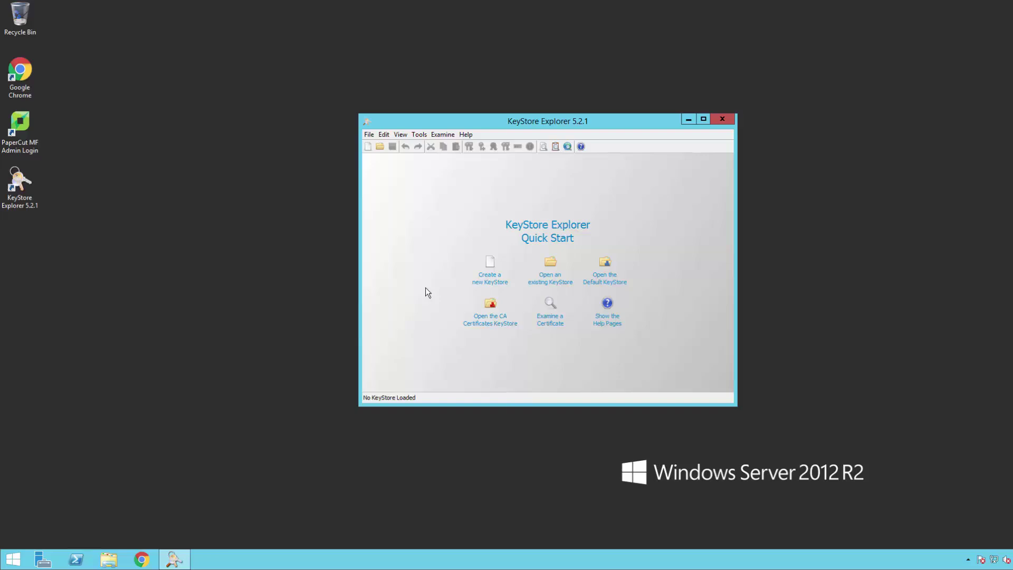
left_click(490, 267)
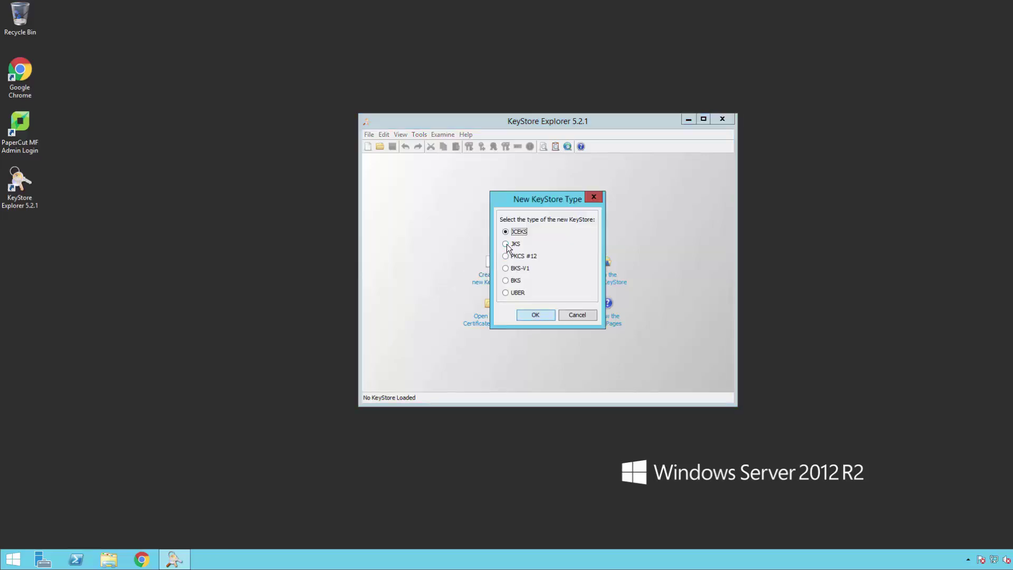
left_click(505, 244)
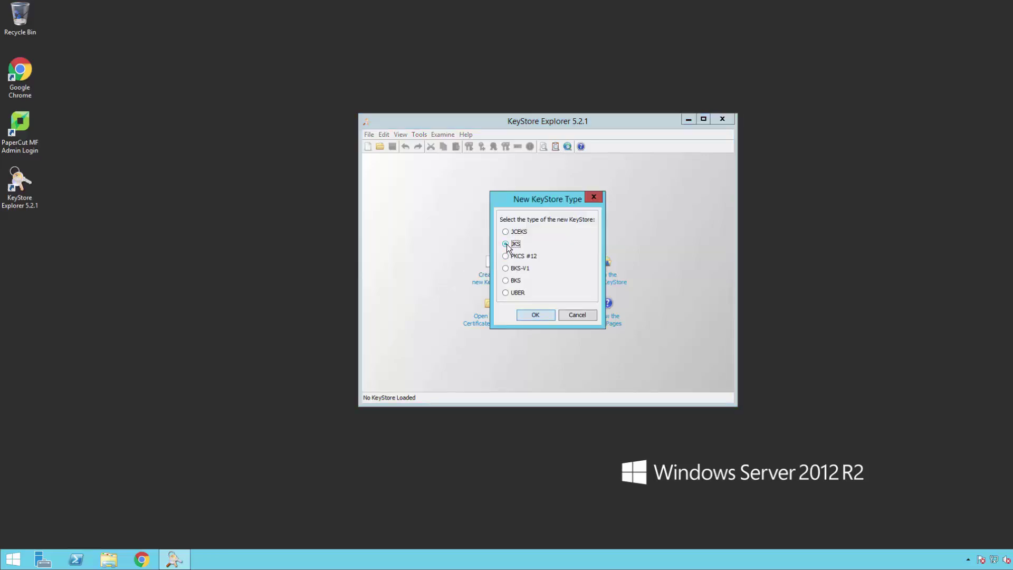
left_click(535, 315)
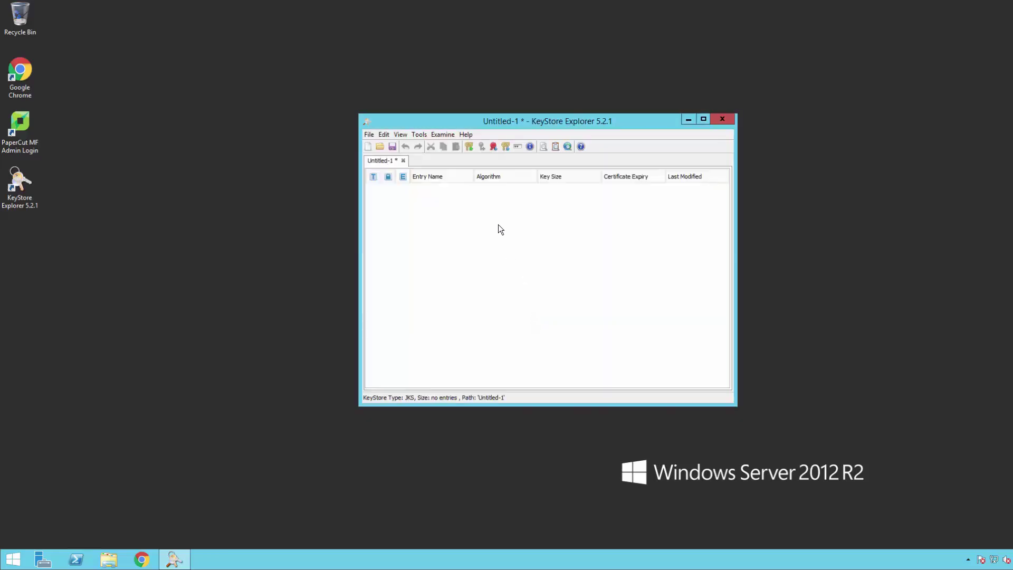
Generate a new key pair using RSA with a 2048-bit key size
left_click(469, 149)
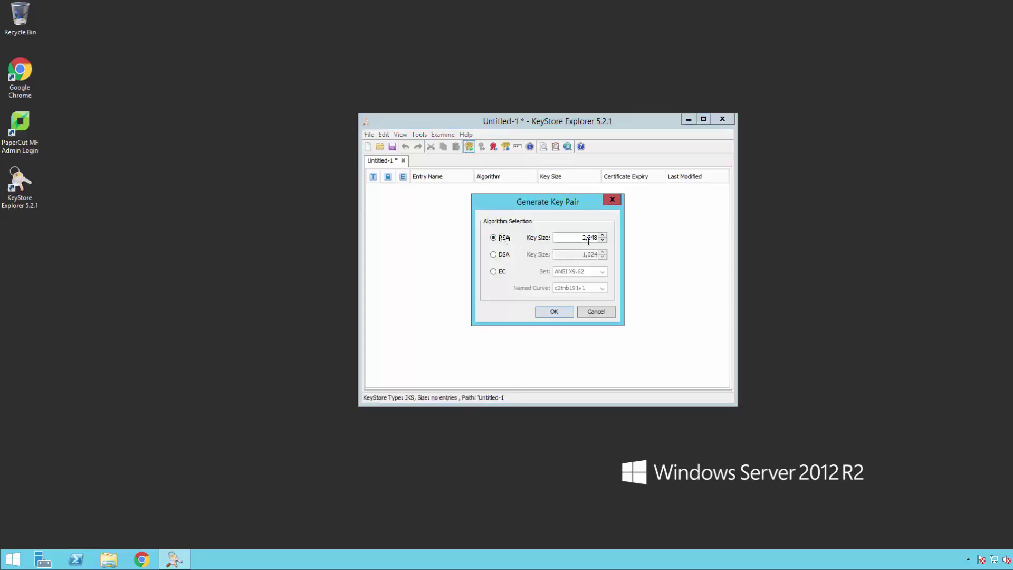
left_click(562, 311)
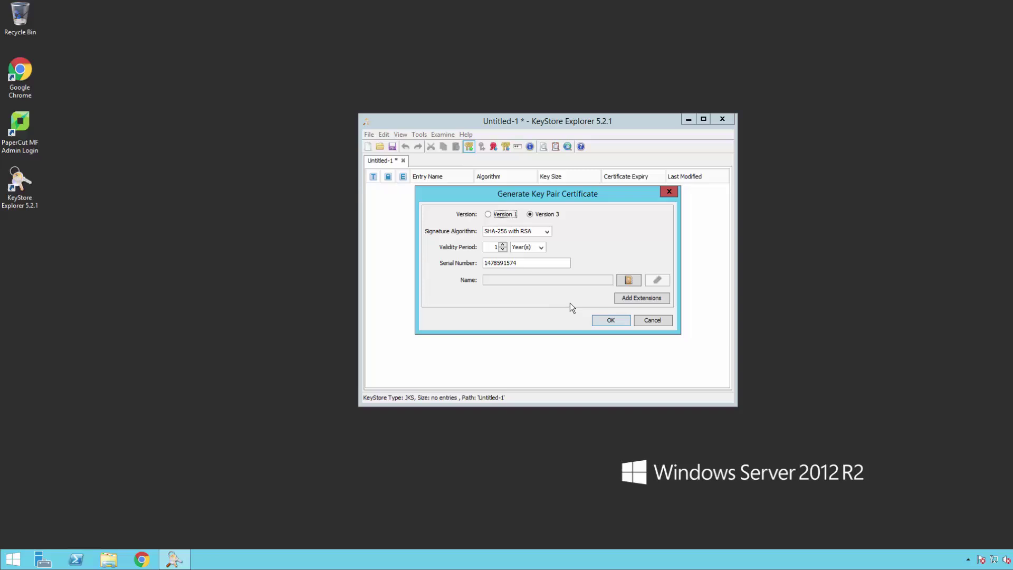
left_click(627, 281)
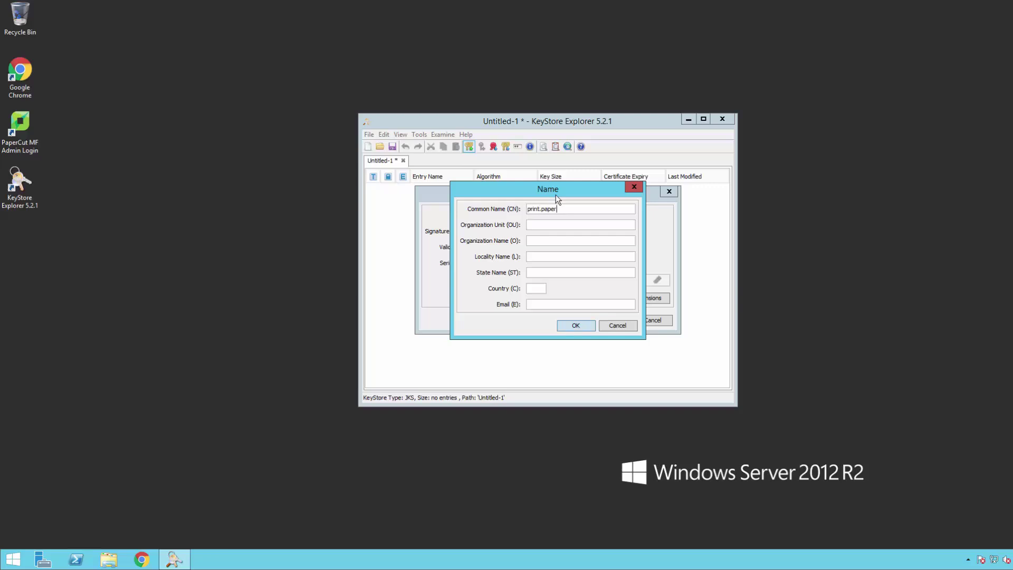
type("cut.com")
type("Support")
key("Tab")
type("PaperCu")
type("Camberwel")
type("Victor")
type("iaAU")
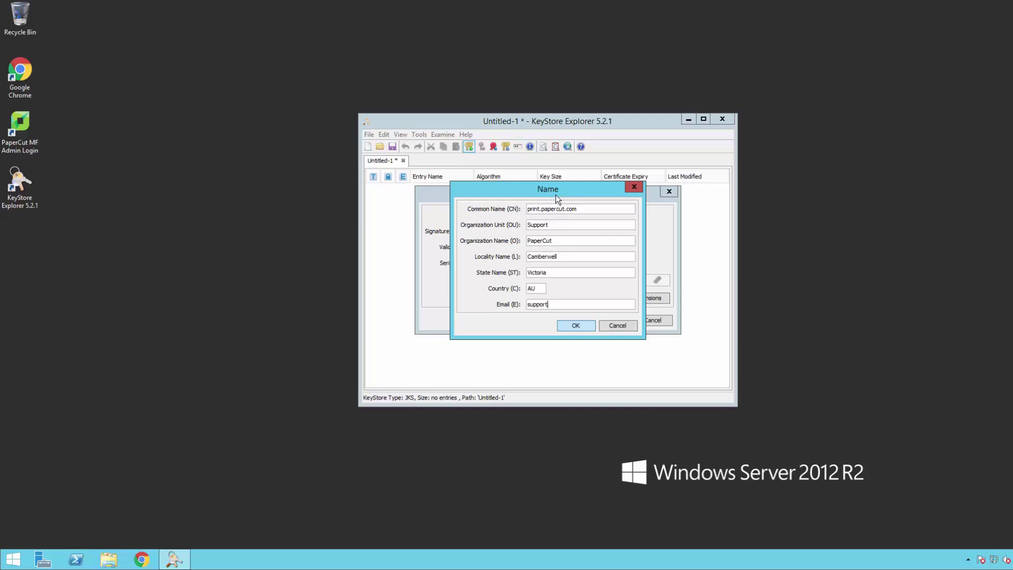
left_click(586, 327)
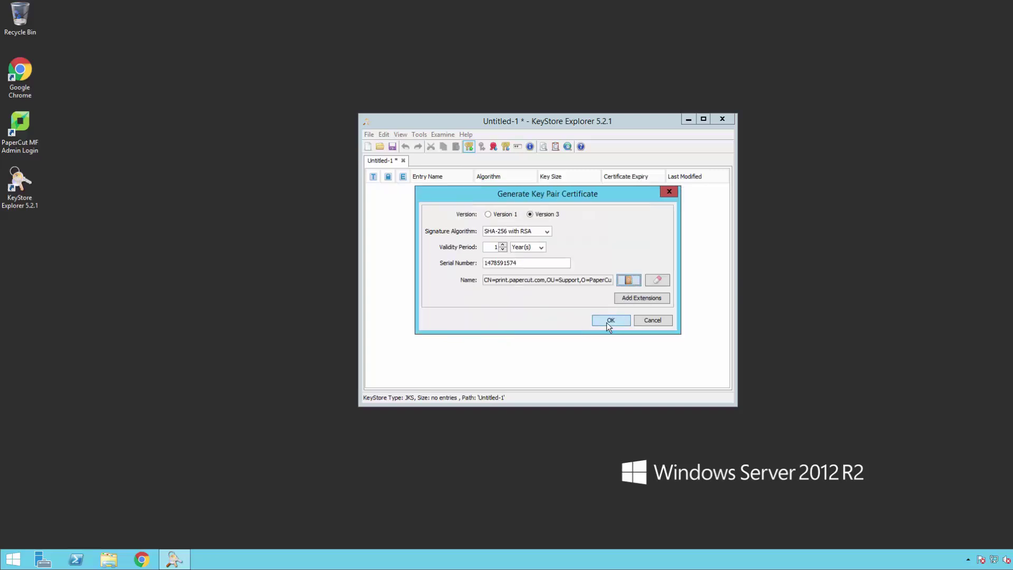
Accept the certificate, keep alias print.papercut.com, and set a confirmed entry password
left_click(609, 321)
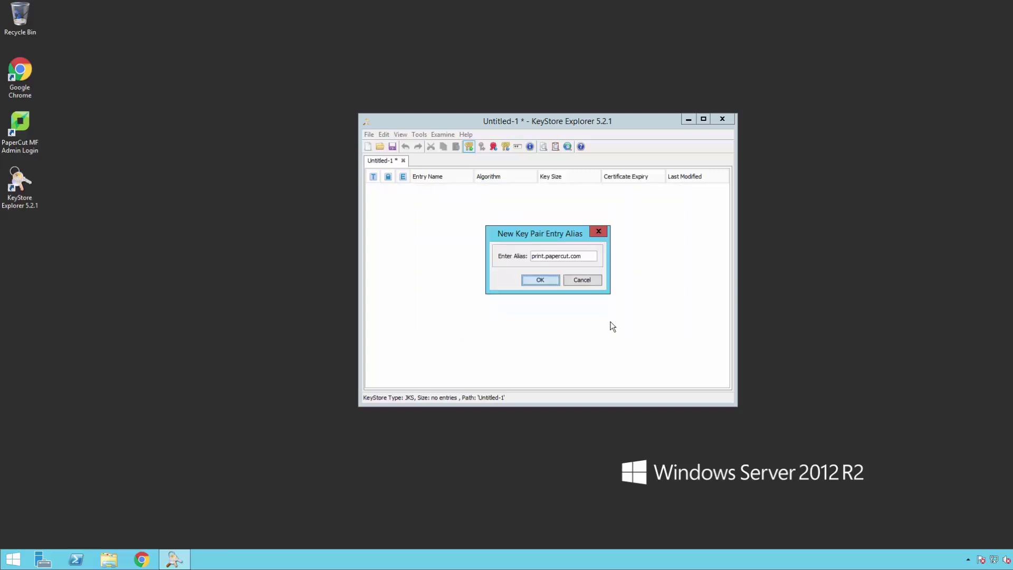
left_click(540, 281)
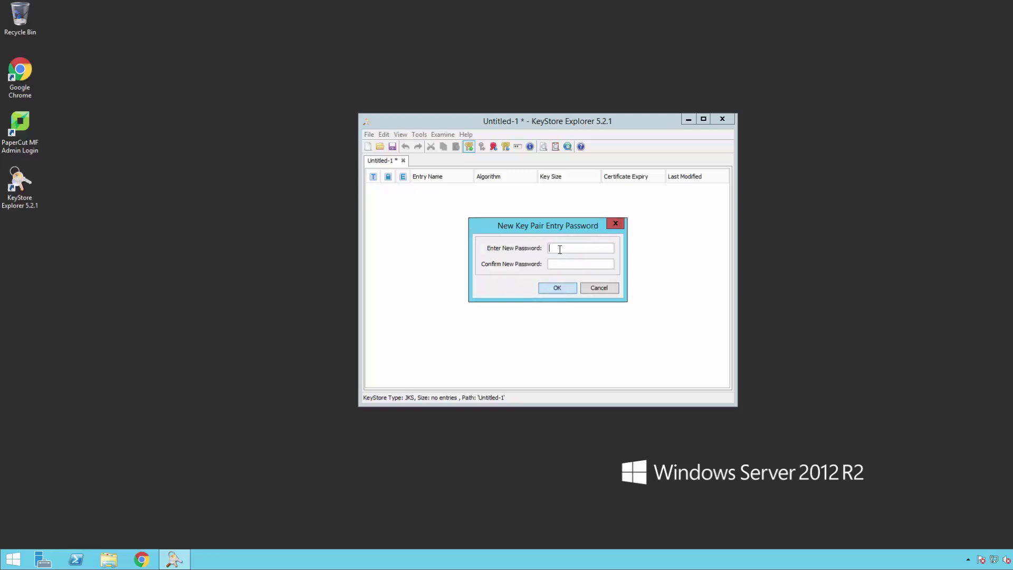
key("Tab")
left_click(549, 285)
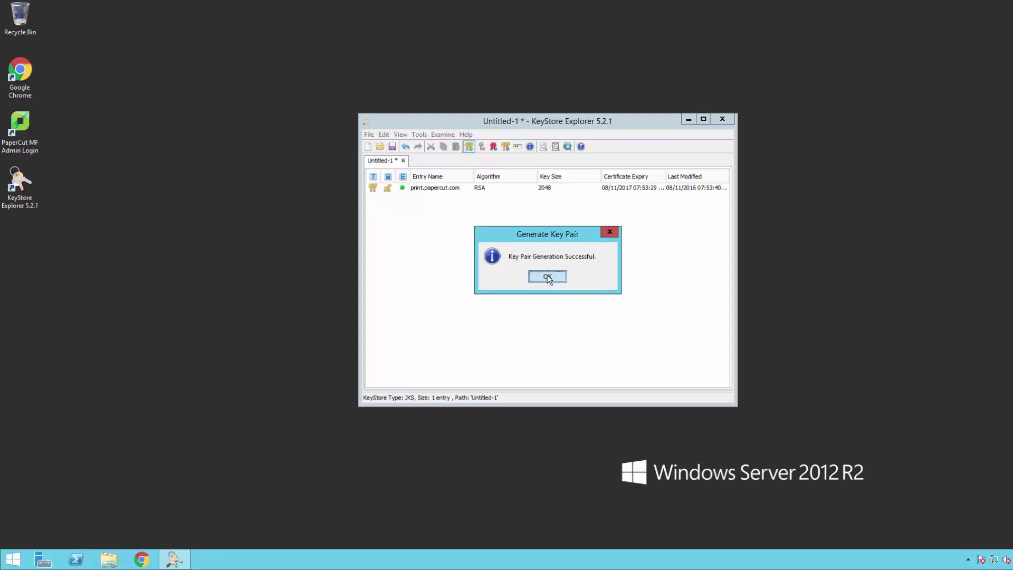
left_click(547, 278)
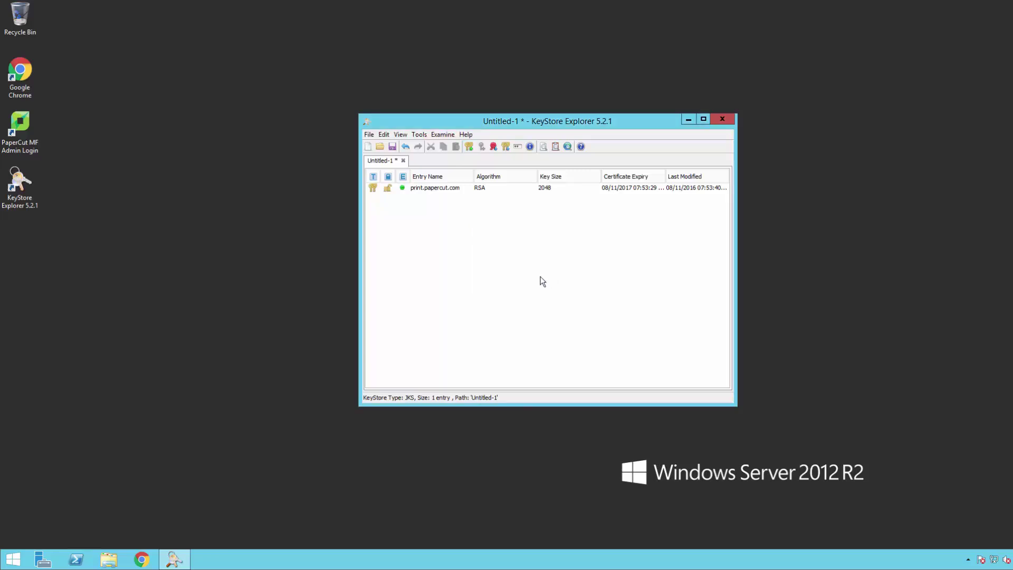
Save the keystore, setting and confirming a keystore password
left_click(393, 149)
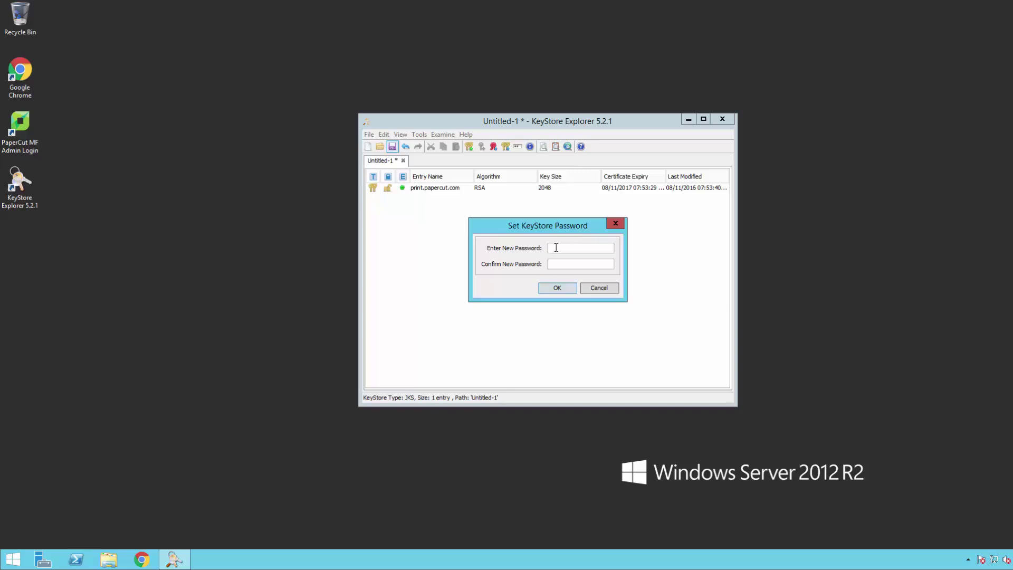
type("*****")
type("******")
left_click(558, 288)
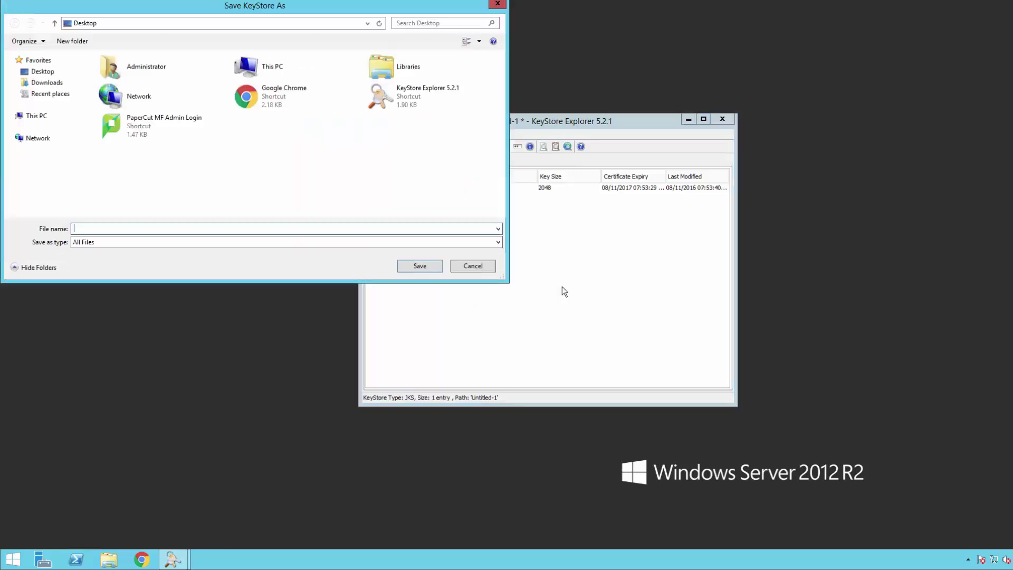